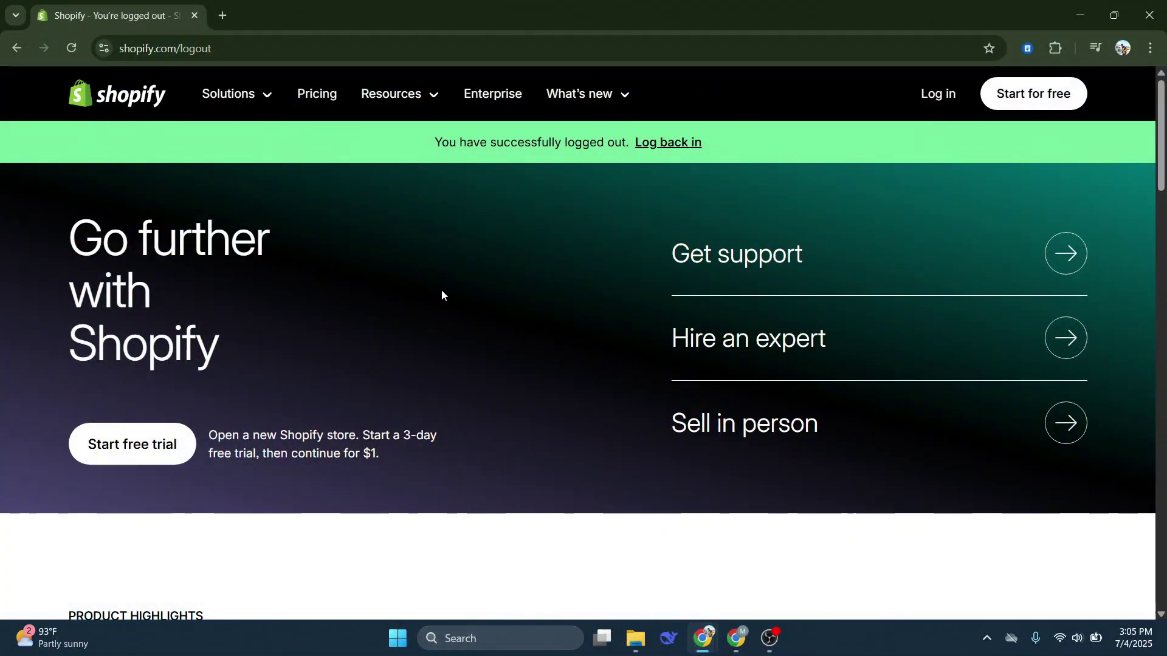
Scroll through the logged-out Shopify marketing page, highlighting the 'Get paid with Shopify Payments' heading
scroll(349, 304, down, 3)
scroll(346, 307, down, 5)
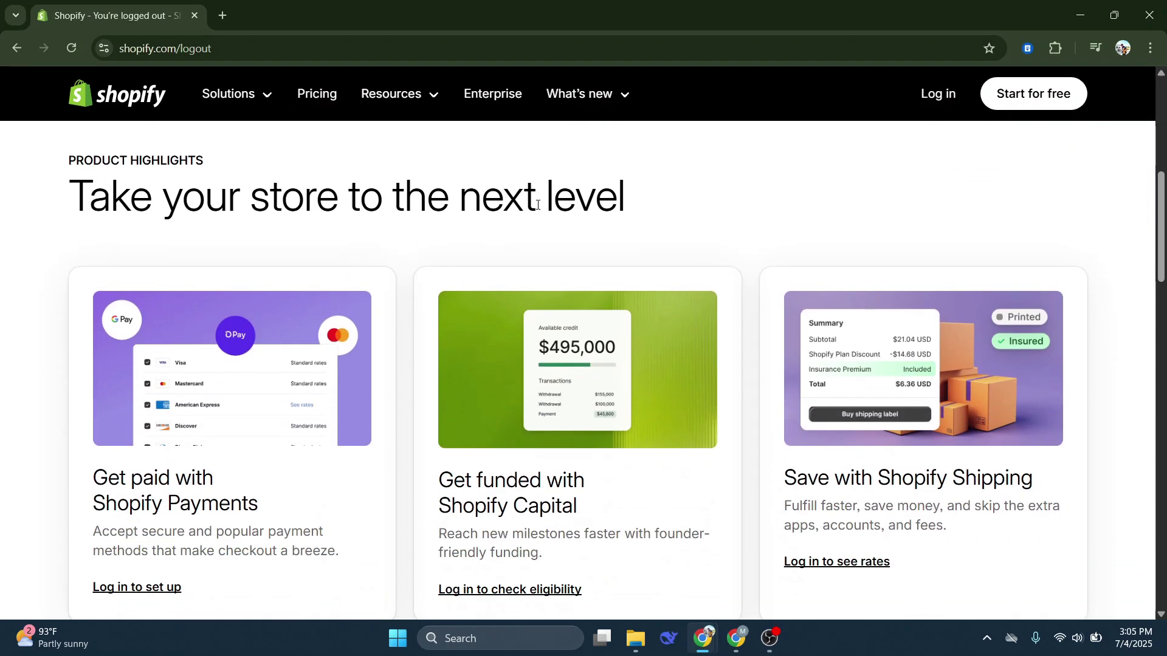
scroll(345, 402, down, 1)
drag(96, 401, 286, 442)
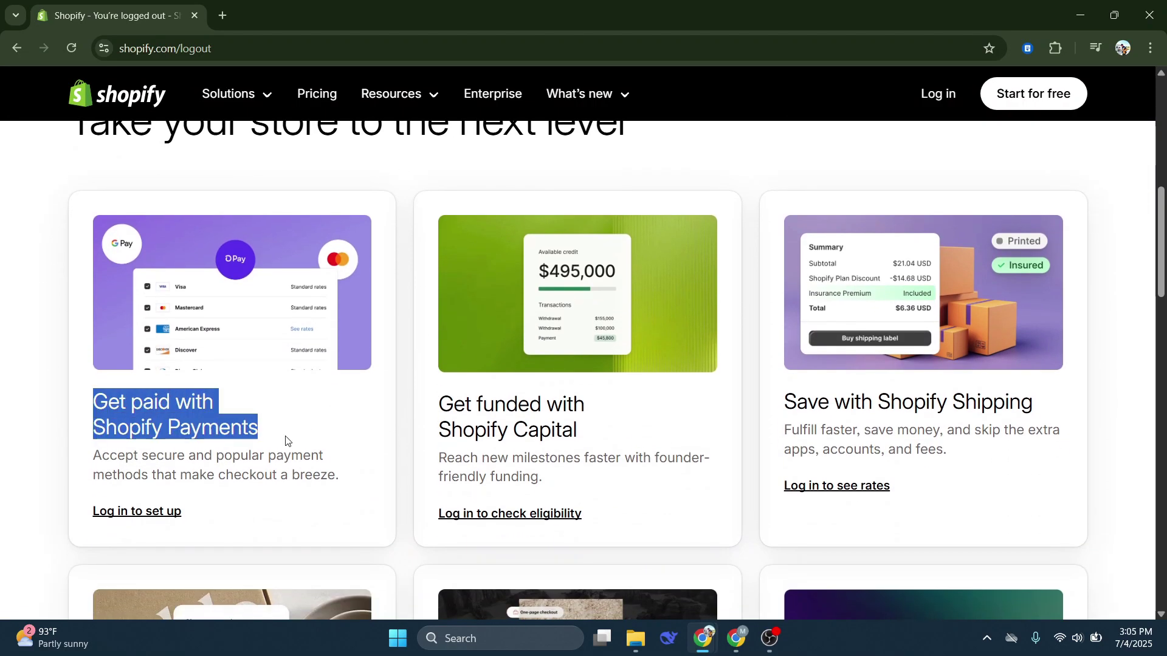
click(336, 422)
scroll(516, 395, down, 1)
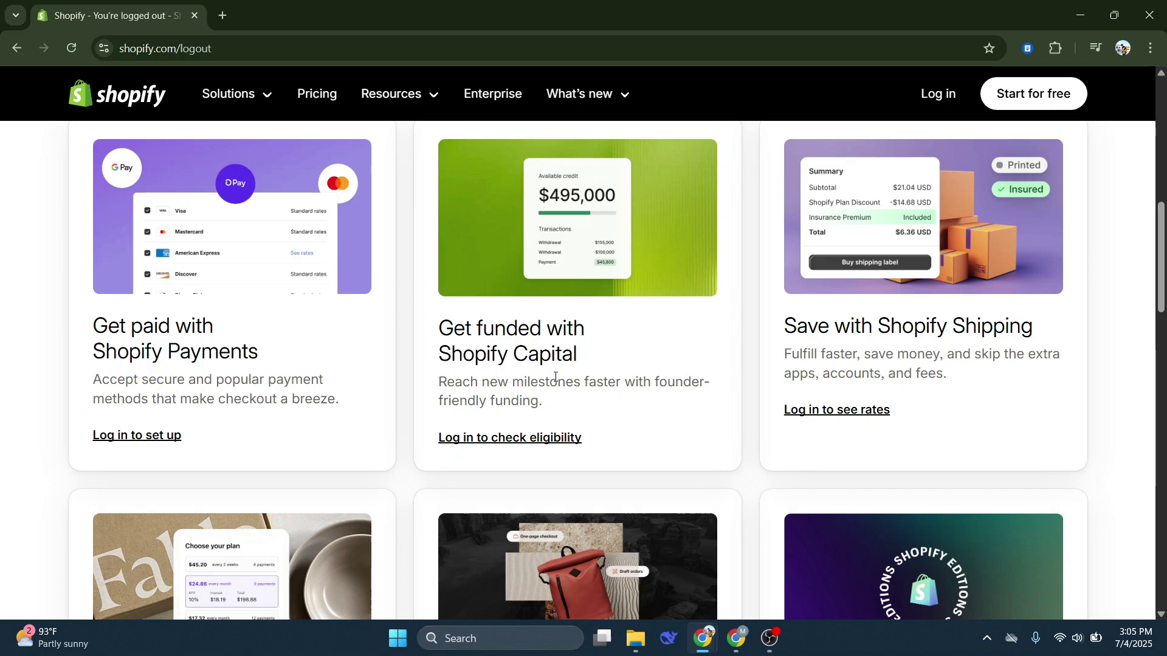
scroll(1015, 350, down, 3)
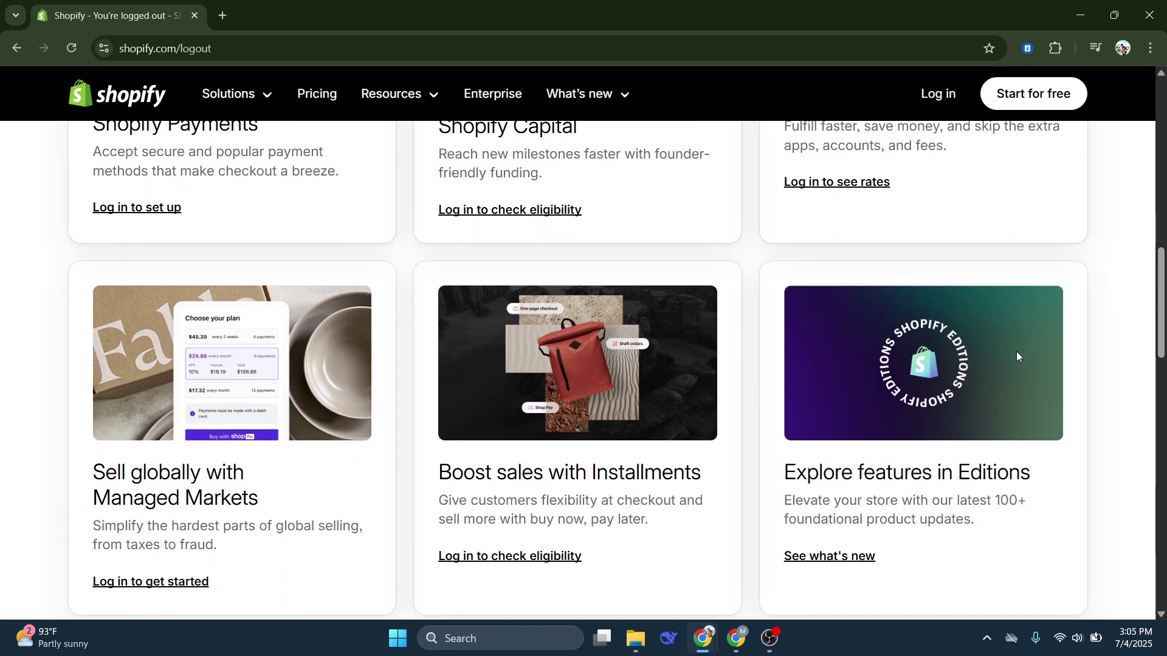
scroll(1016, 353, down, 1)
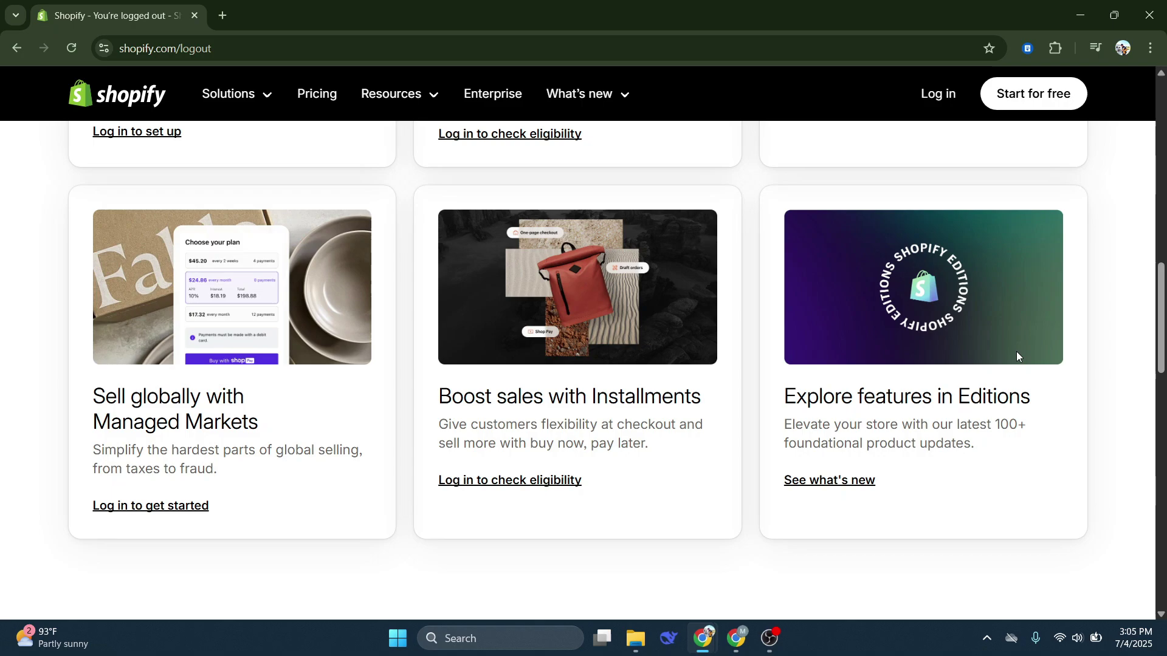
scroll(1016, 353, down, 2)
scroll(1018, 357, down, 6)
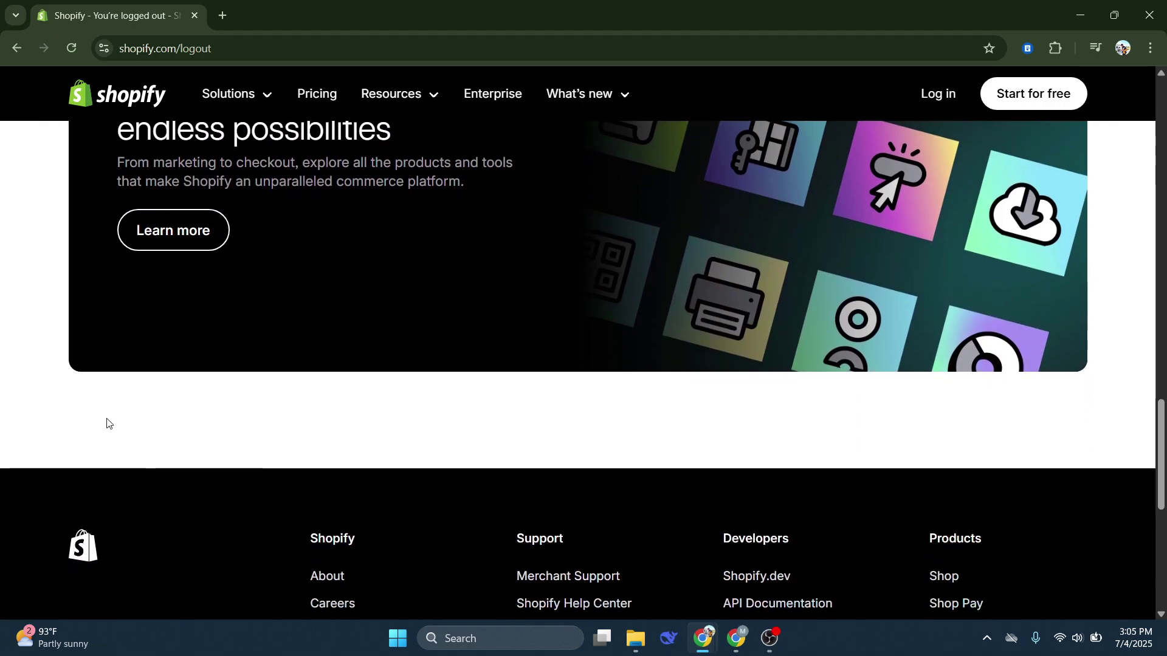
scroll(94, 409, up, 20)
scroll(92, 411, up, 1)
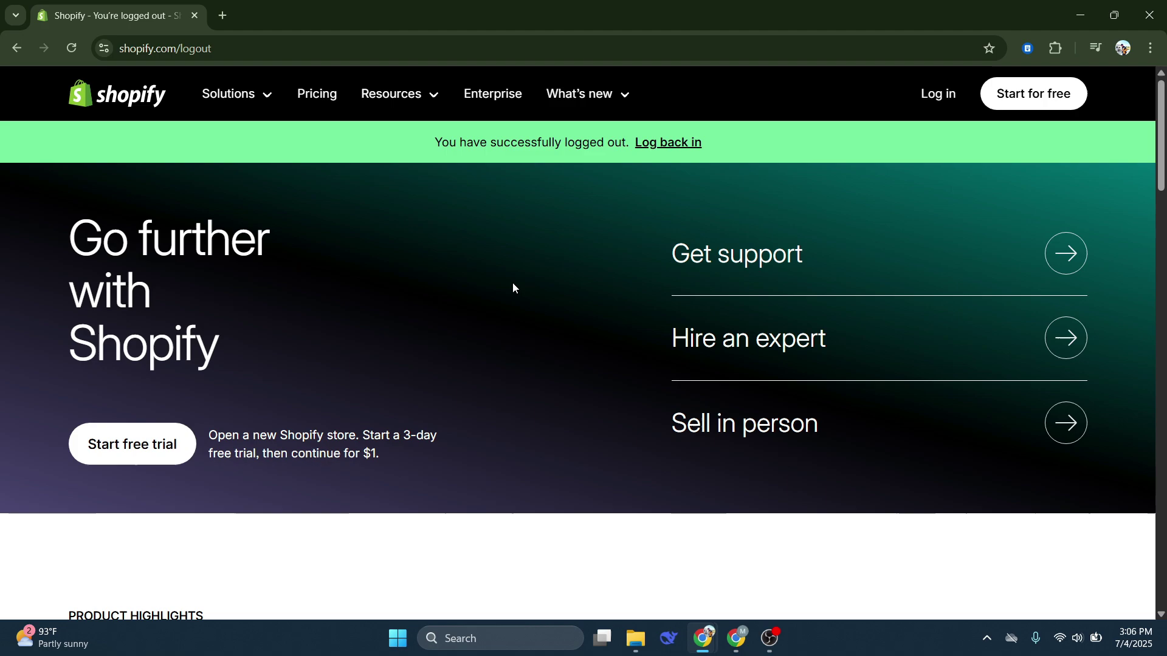
Log in with the saved Shopify account to reach the My Store admin Home page
click(928, 97)
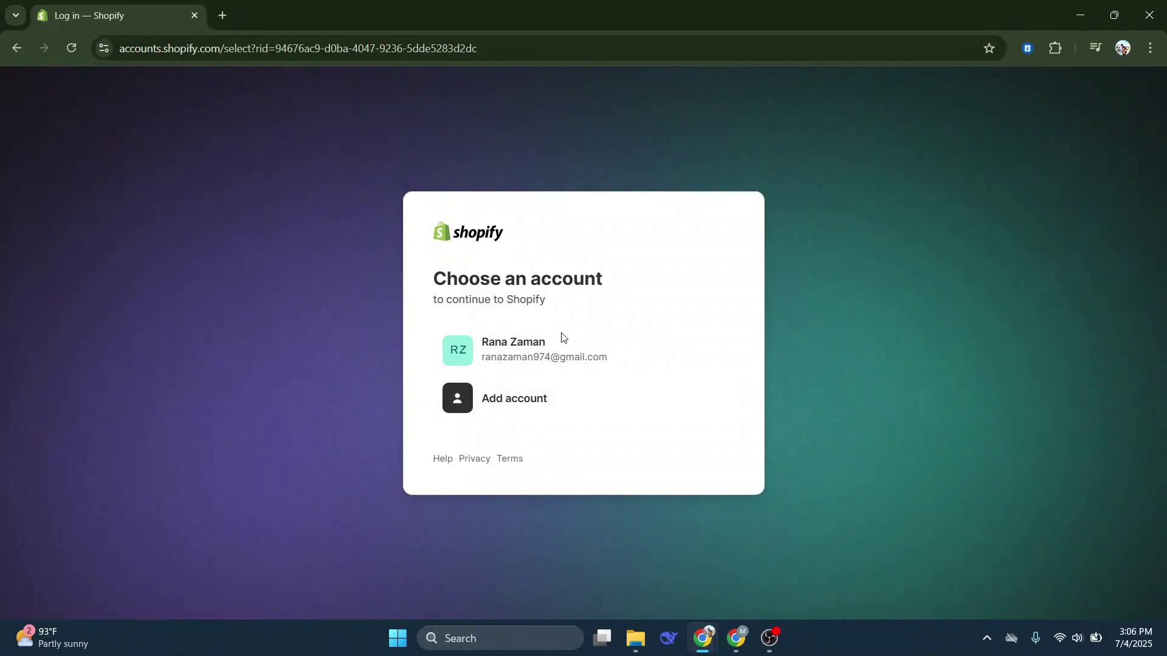
click(536, 352)
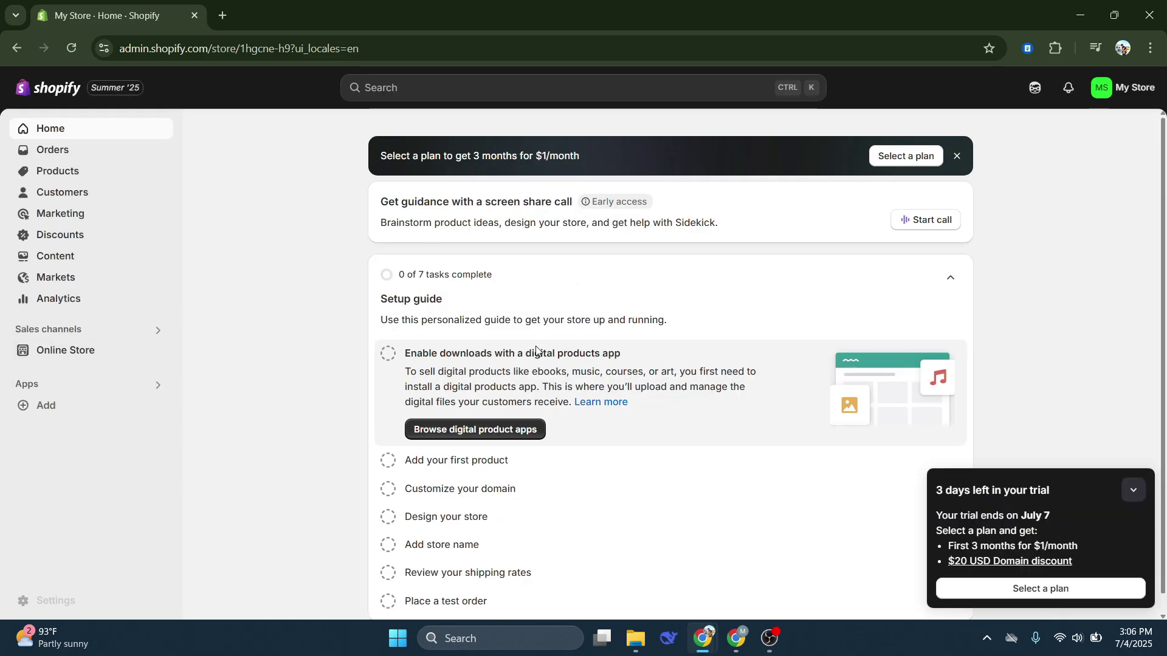
Collapse the '3 days left in your trial' panel and bring up the My Store account menu
click(1132, 490)
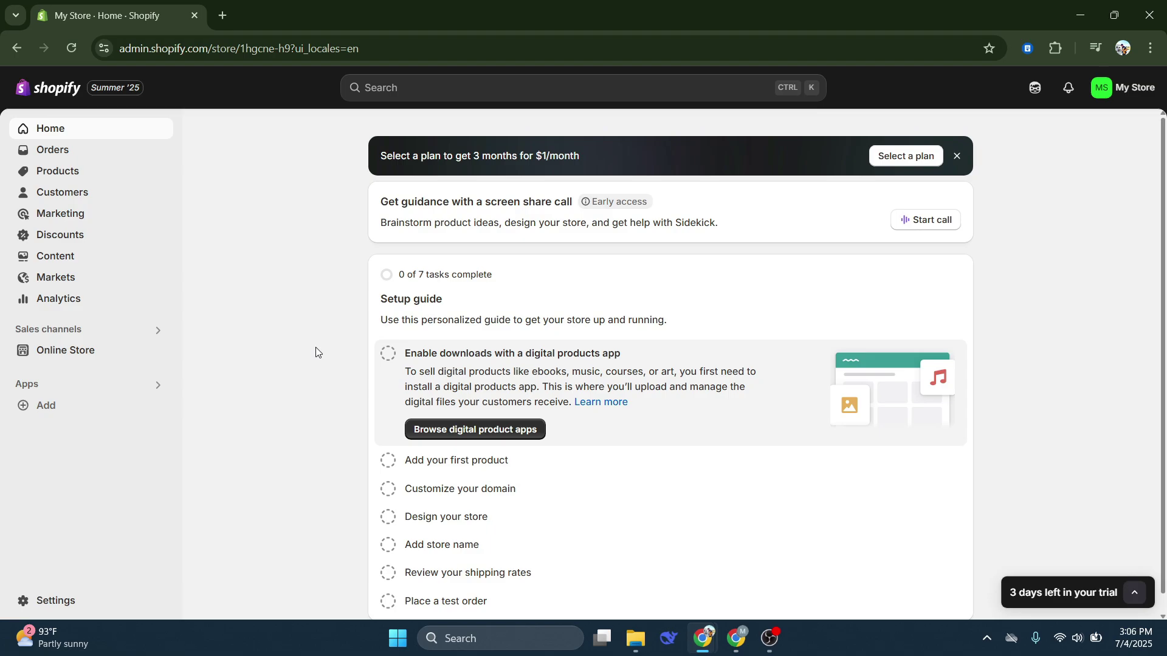
click(1110, 96)
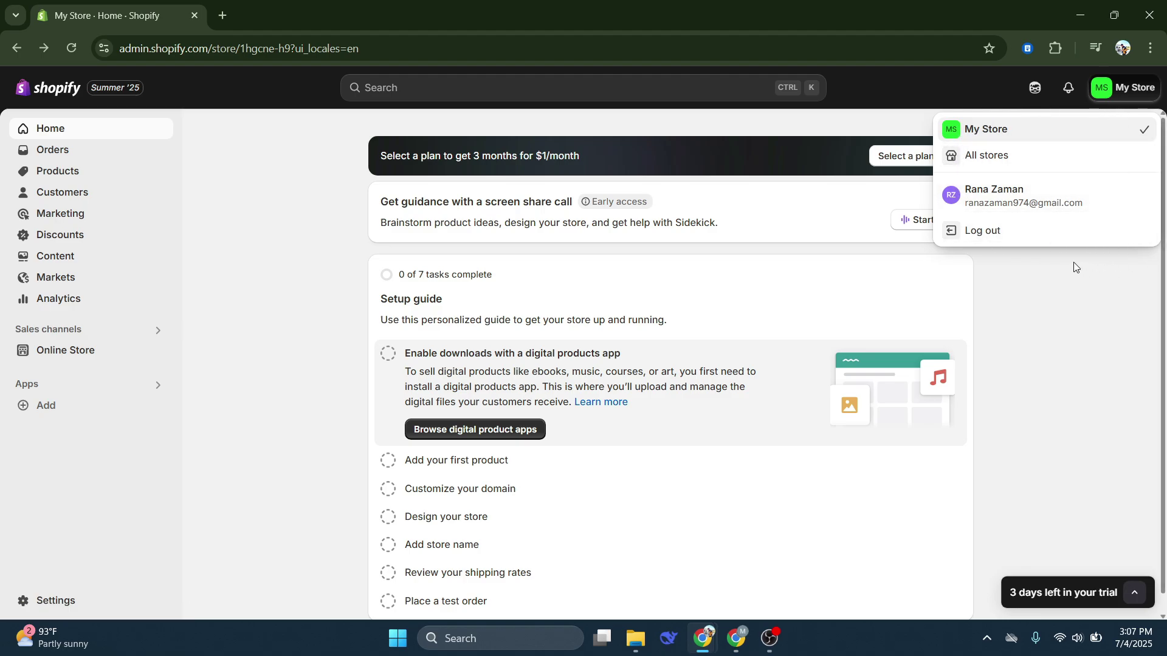
Go to the personal account profile and its Security settings
click(1021, 202)
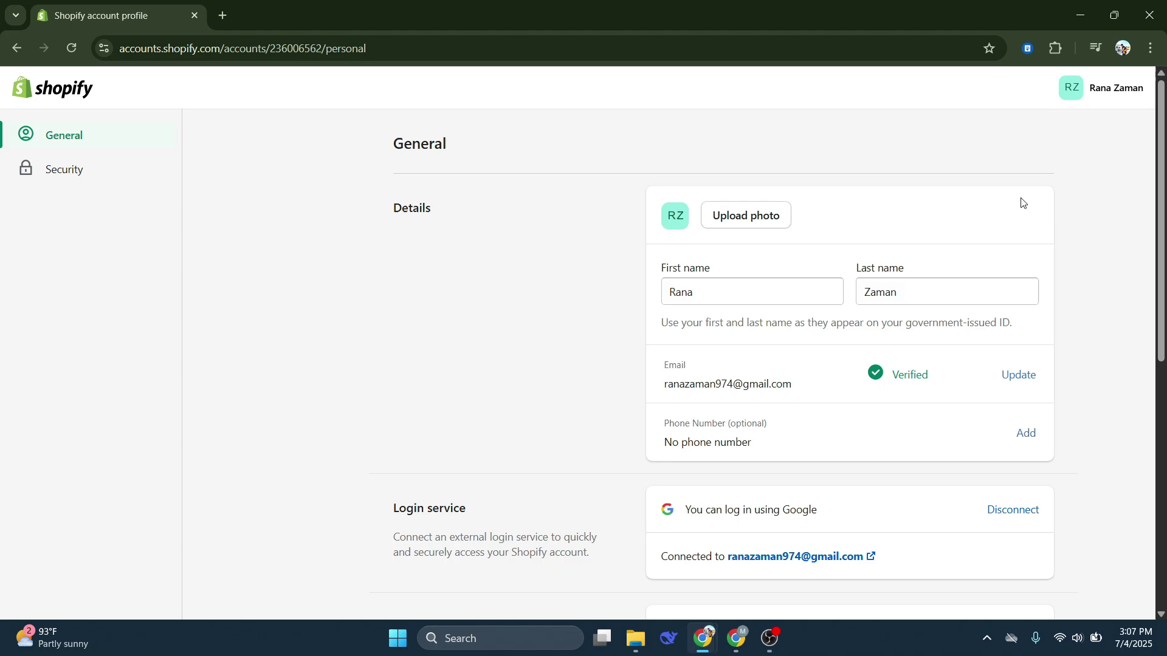
scroll(657, 500, down, 10)
scroll(380, 495, up, 8)
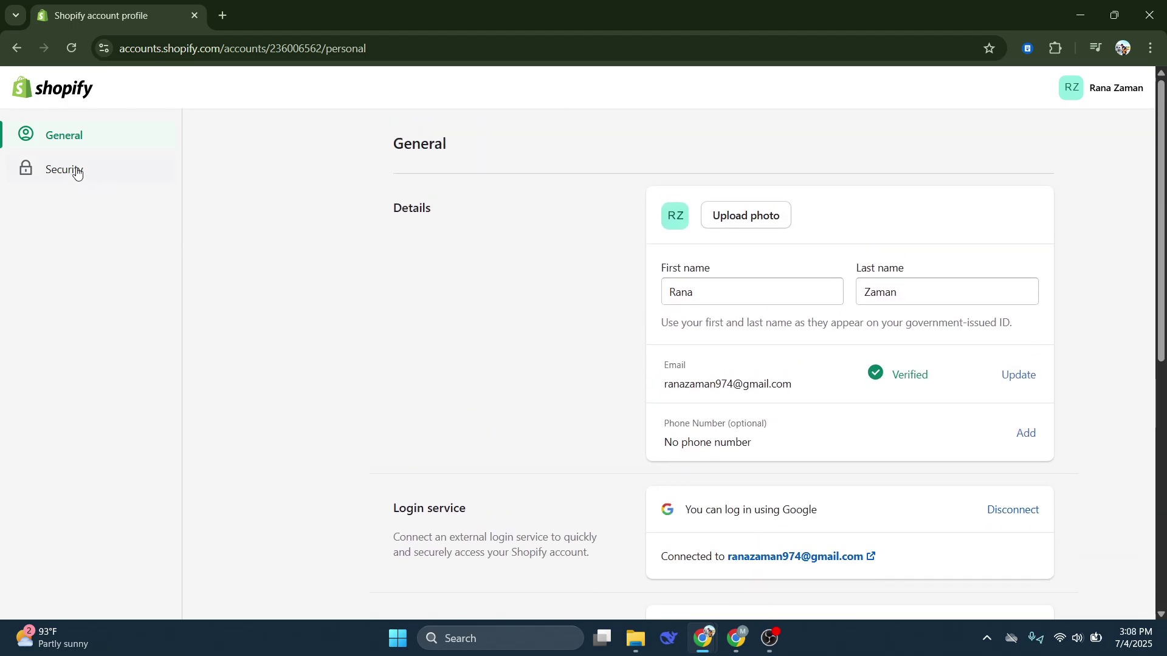
click(59, 177)
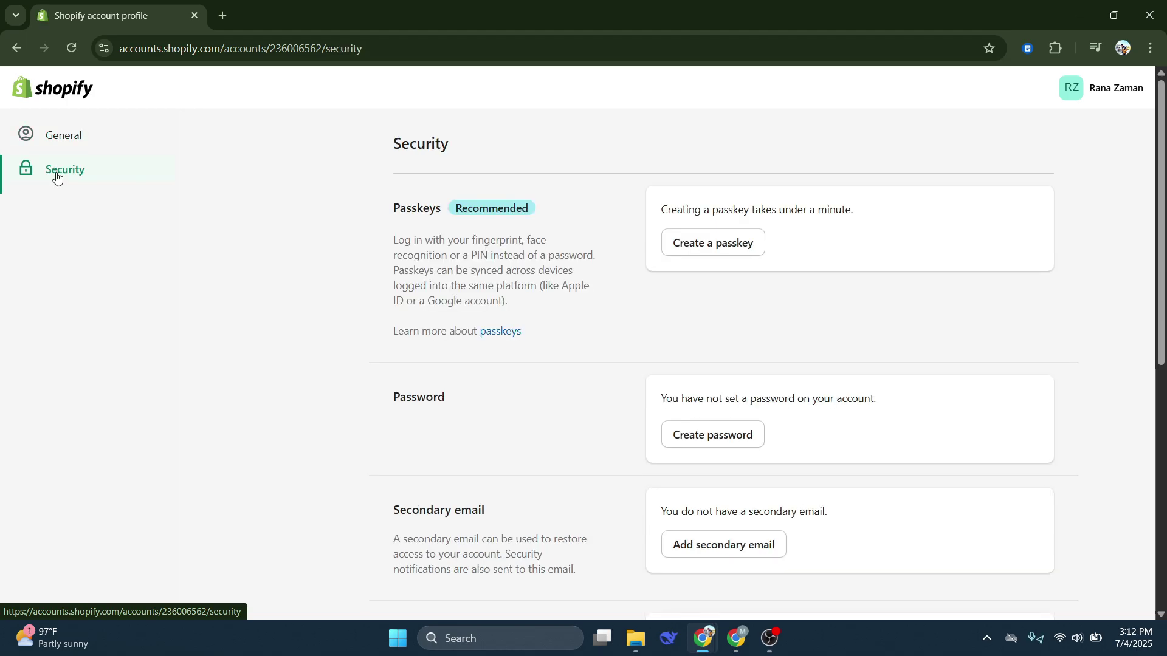
Review the Two-step authentication section and its Authentication methods card, currently Off
scroll(614, 297, down, 2)
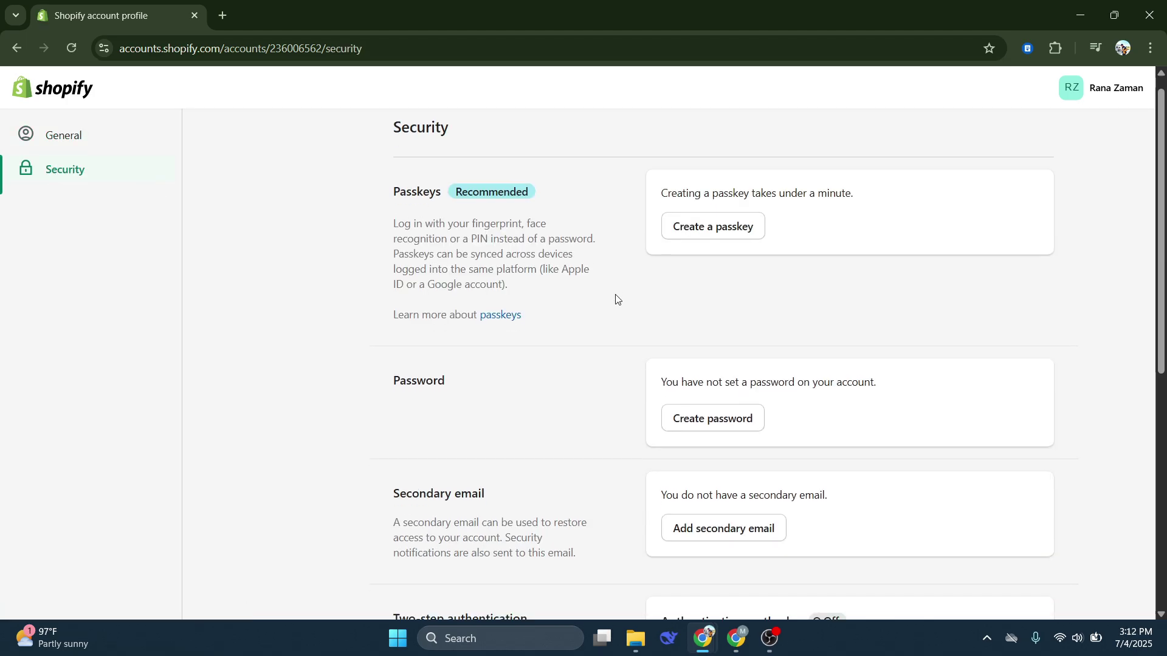
scroll(622, 299, down, 6)
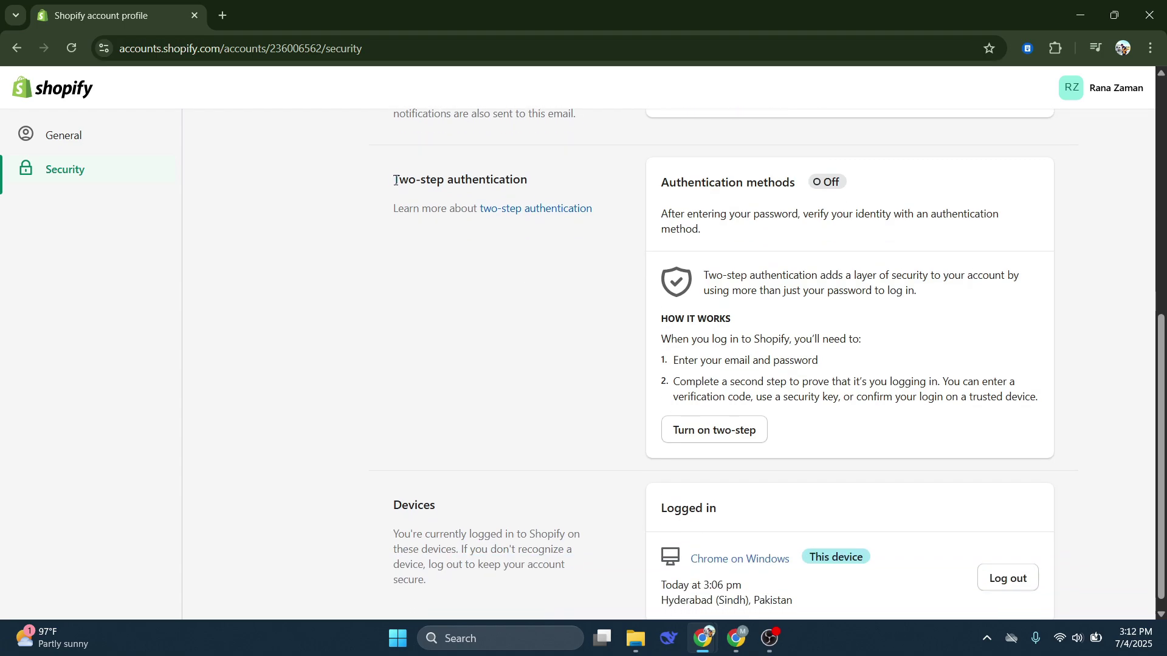
drag(395, 180, 560, 182)
click(555, 311)
scroll(553, 310, up, 1)
scroll(584, 294, down, 2)
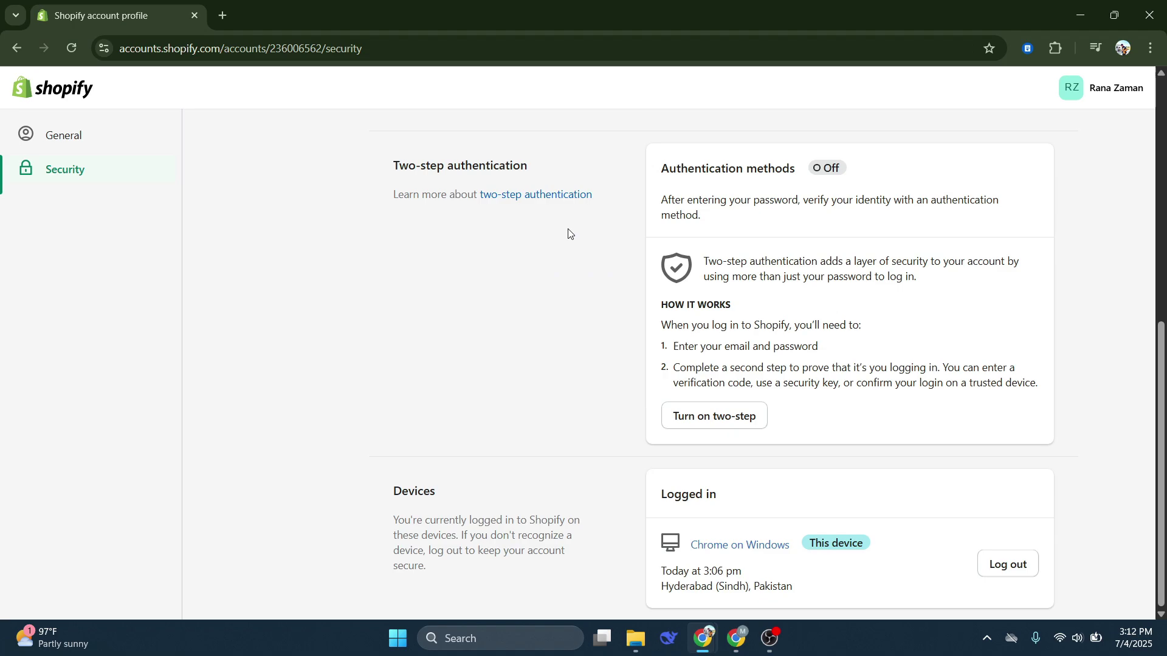
scroll(923, 472, up, 3)
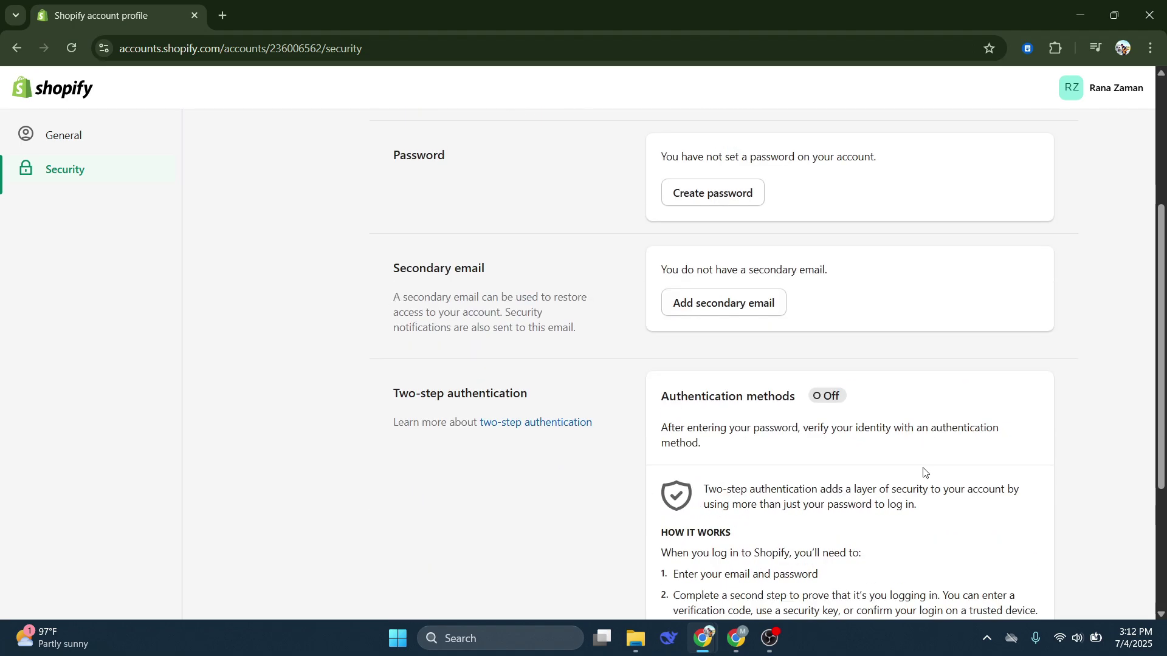
scroll(912, 462, up, 3)
scroll(511, 300, down, 6)
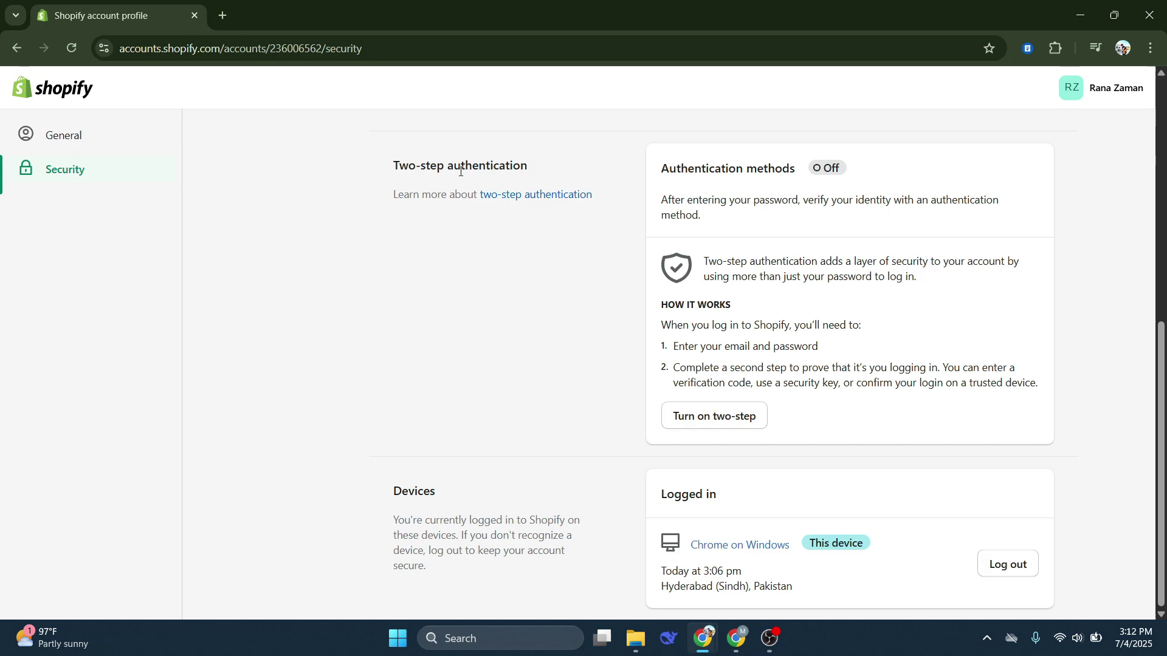
drag(660, 173, 841, 171)
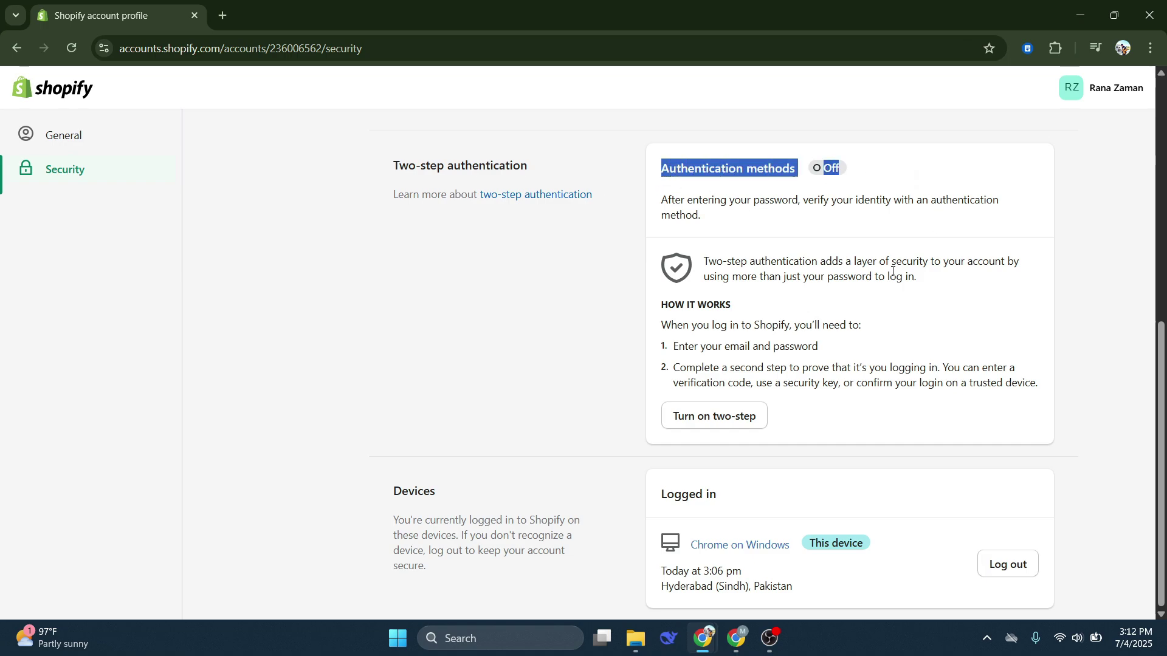
click(580, 373)
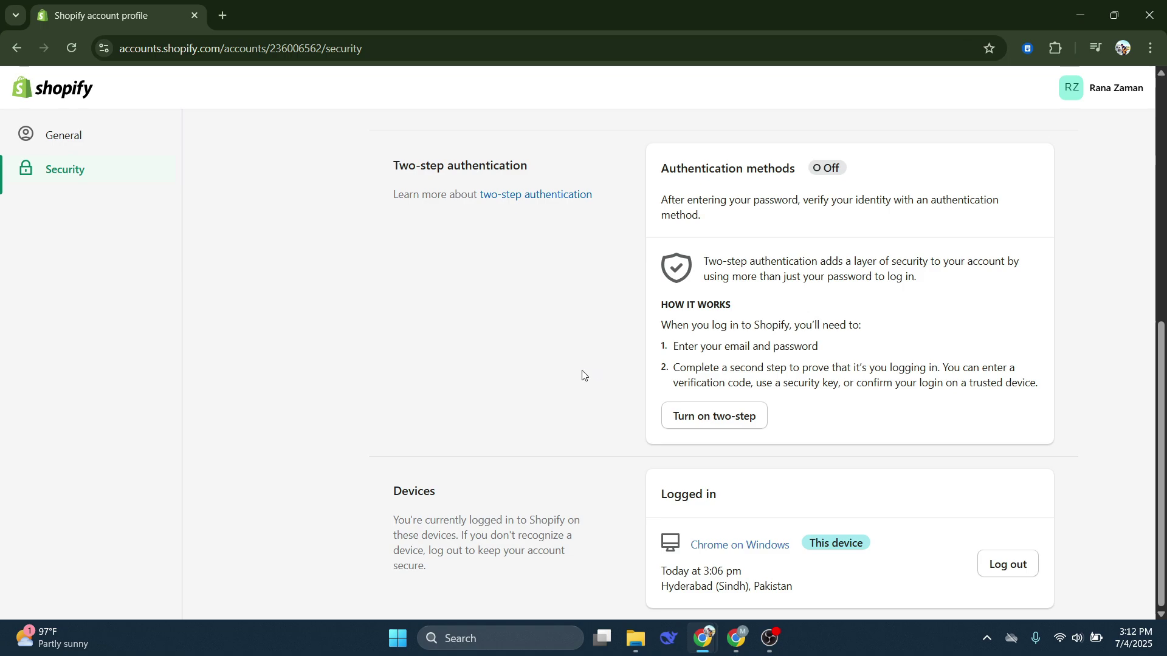
Start turning on two-step authentication and reauthenticate with the linked Google account
click(712, 425)
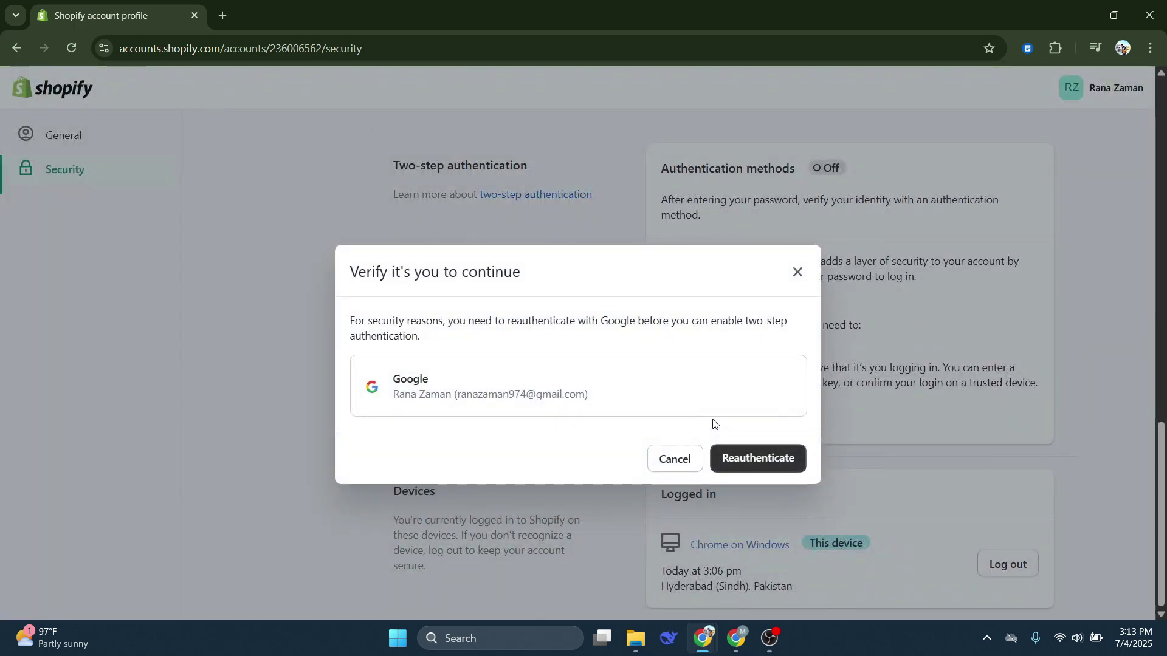
click(753, 459)
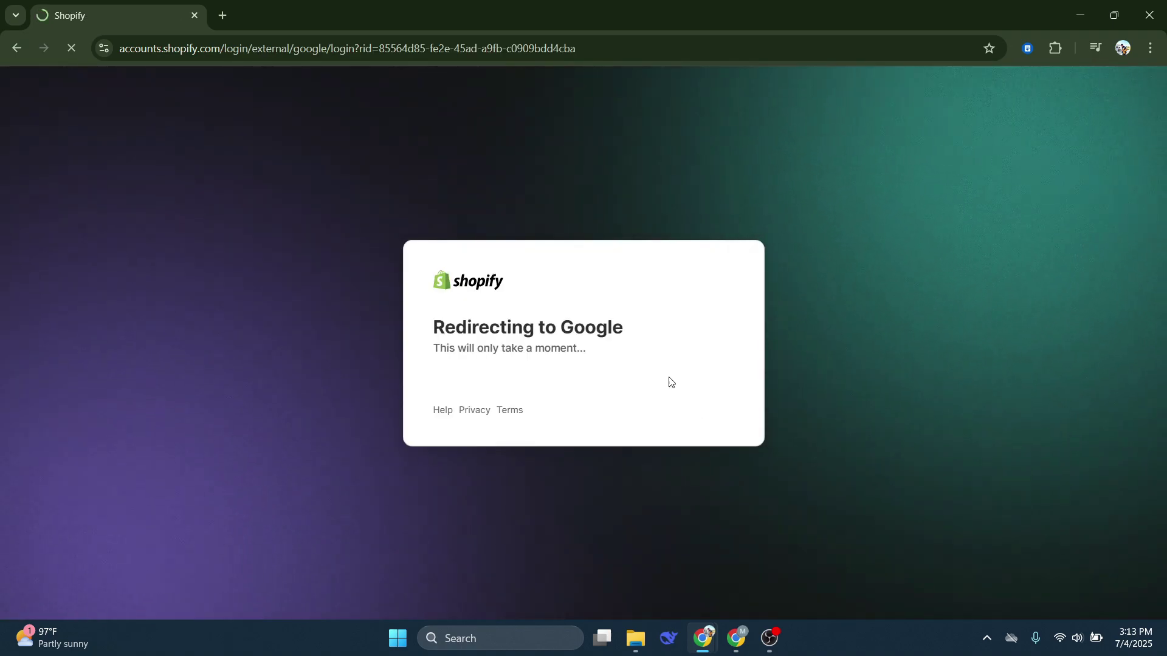
scroll(683, 339, down, 8)
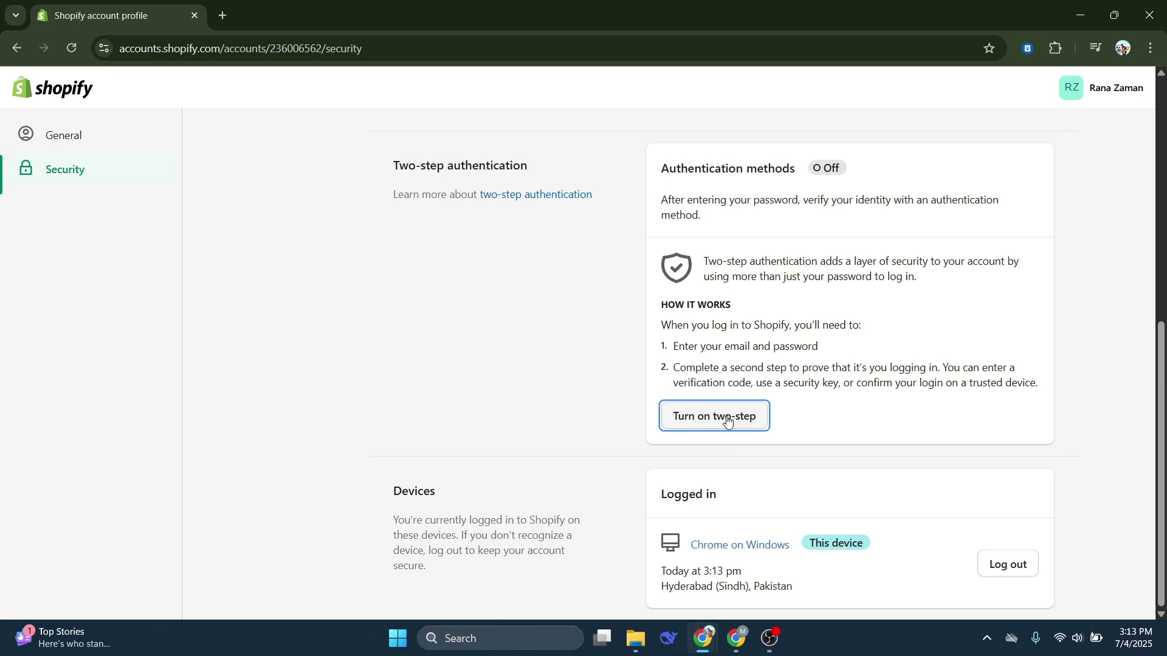
click(735, 425)
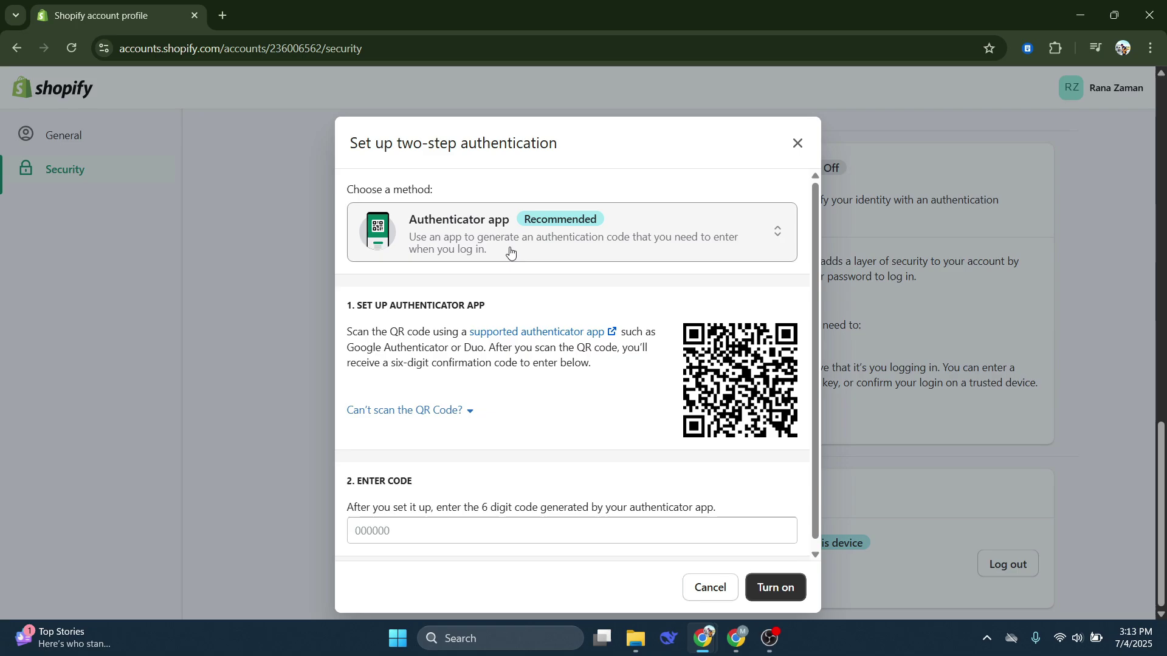
scroll(585, 407, down, 1)
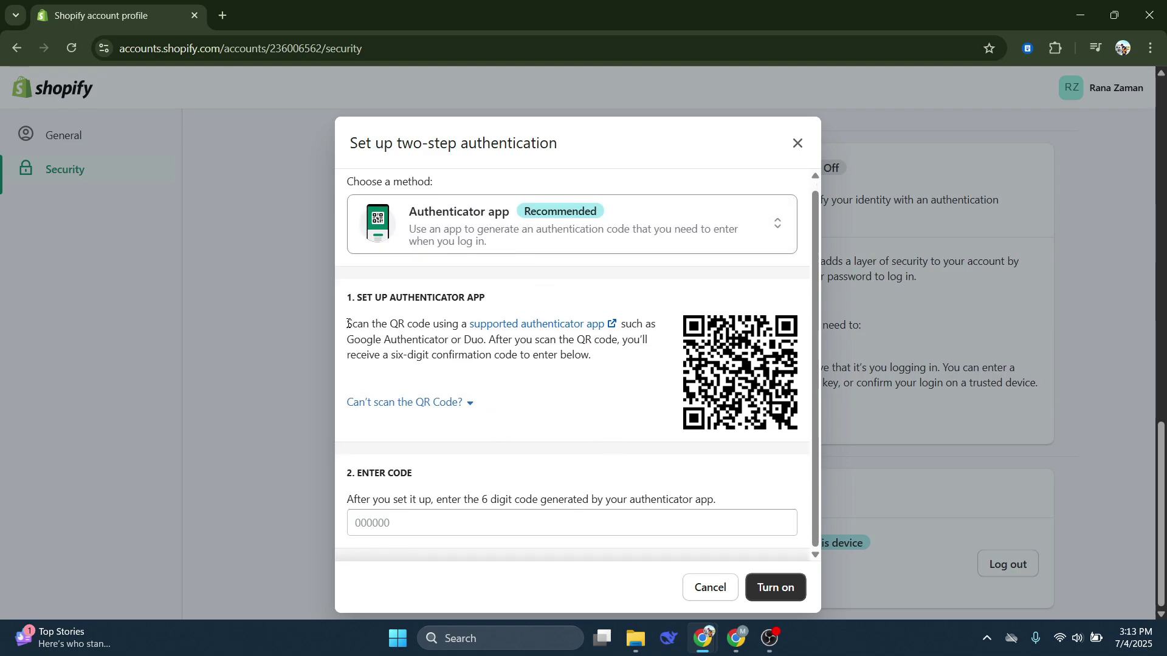
drag(347, 323, 621, 340)
click(630, 386)
drag(391, 355, 608, 366)
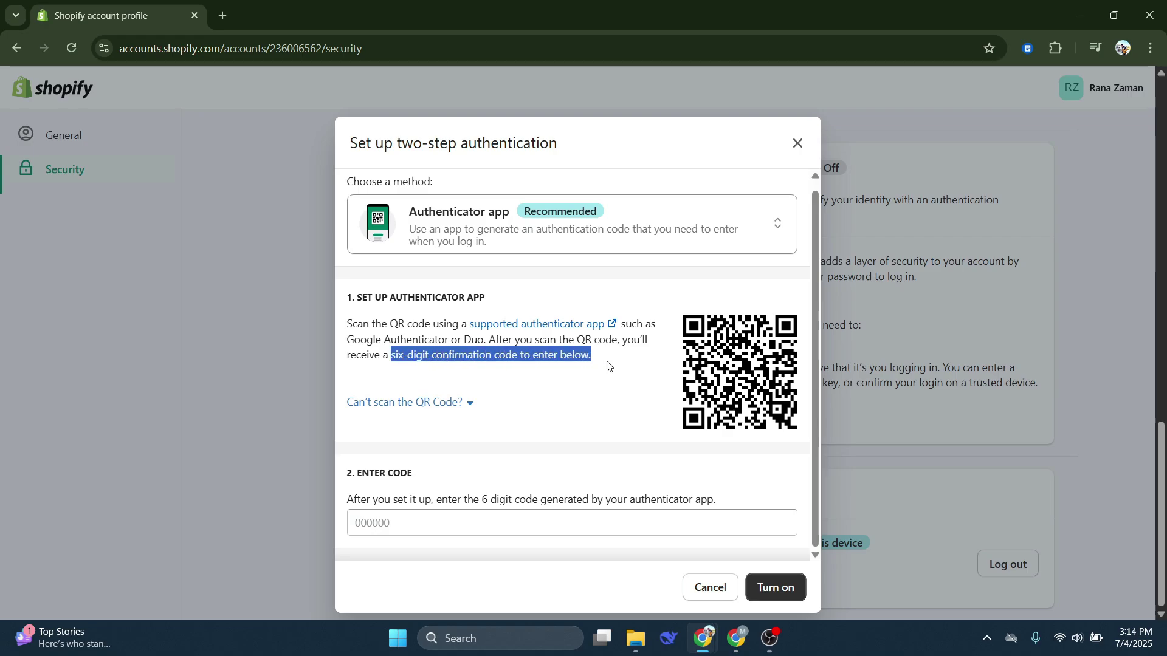
click(604, 385)
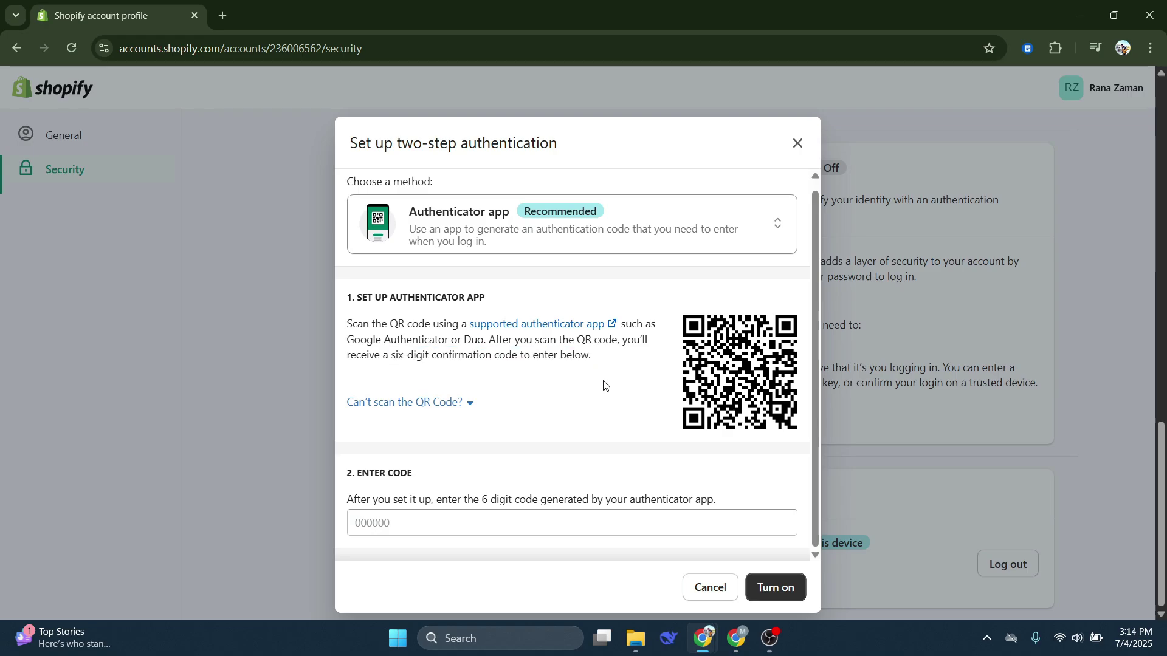
click(425, 520)
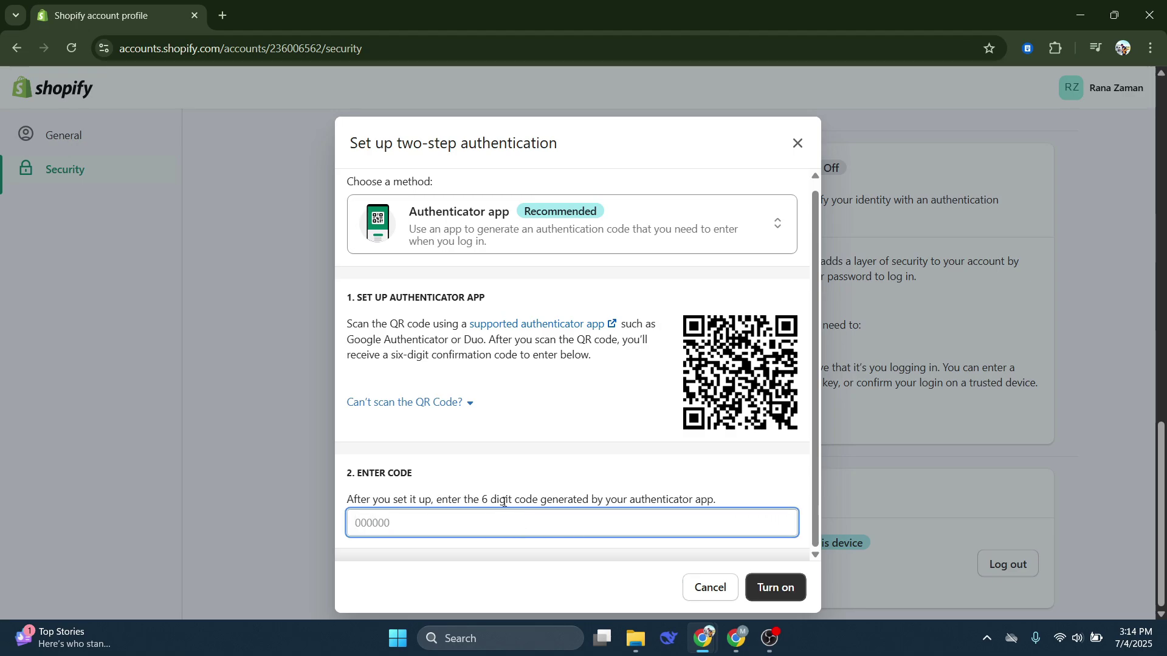
drag(348, 502, 747, 508)
click(574, 435)
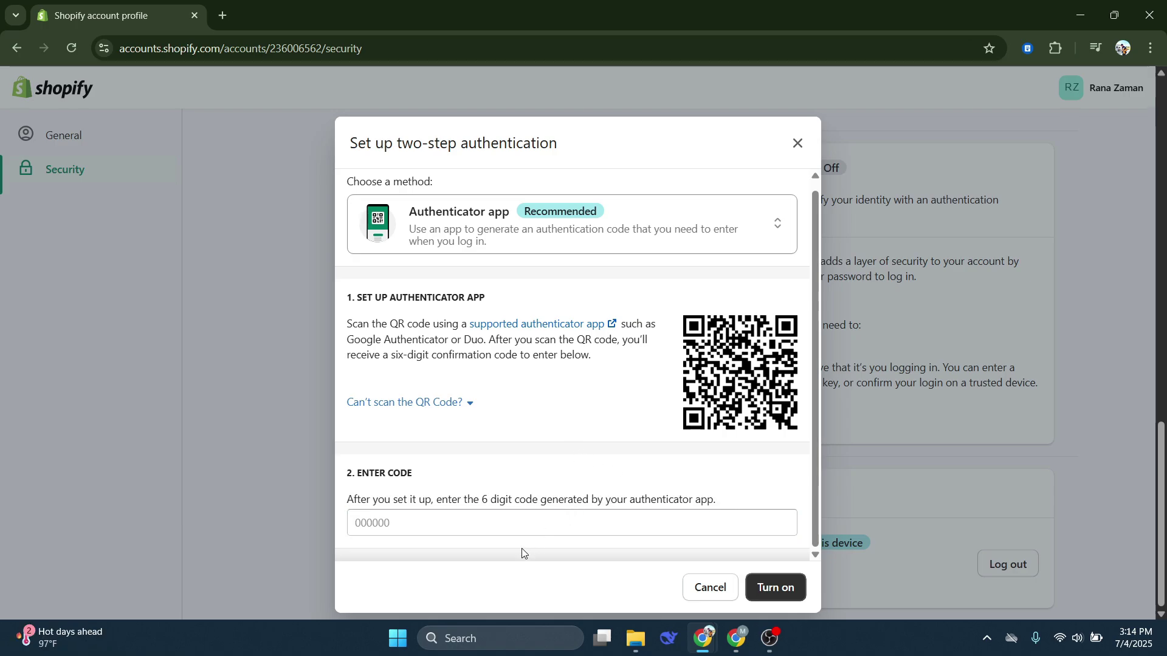
click(410, 525)
click(504, 445)
Dismiss the open two-step setup dialog without enabling it
click(797, 143)
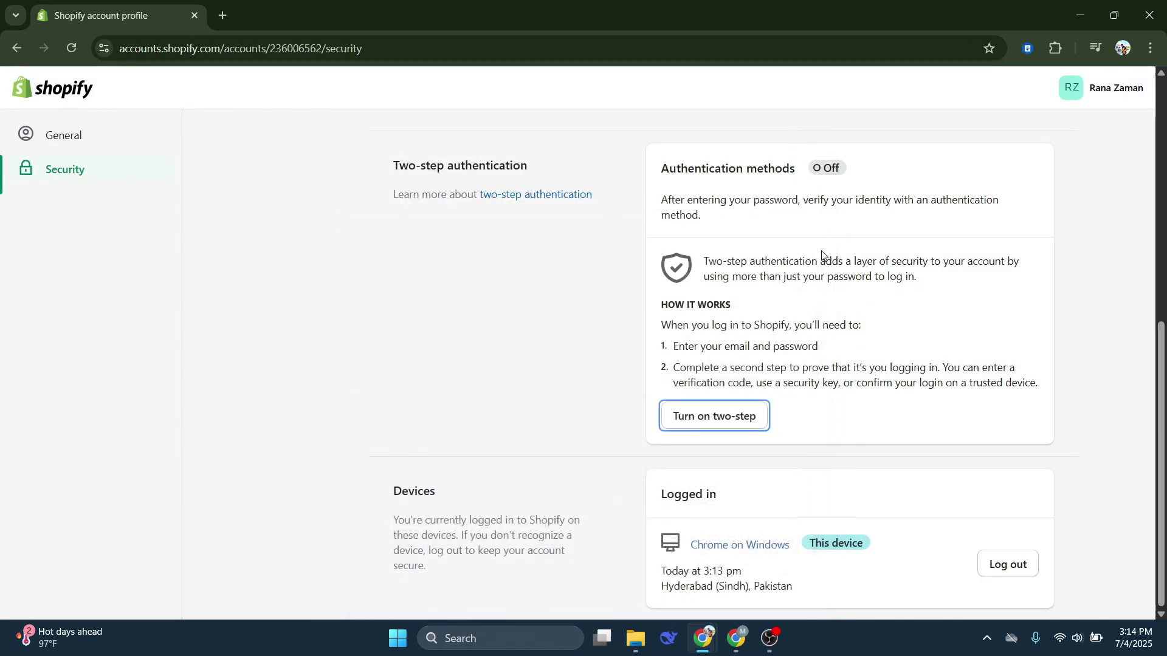
scroll(409, 357, up, 3)
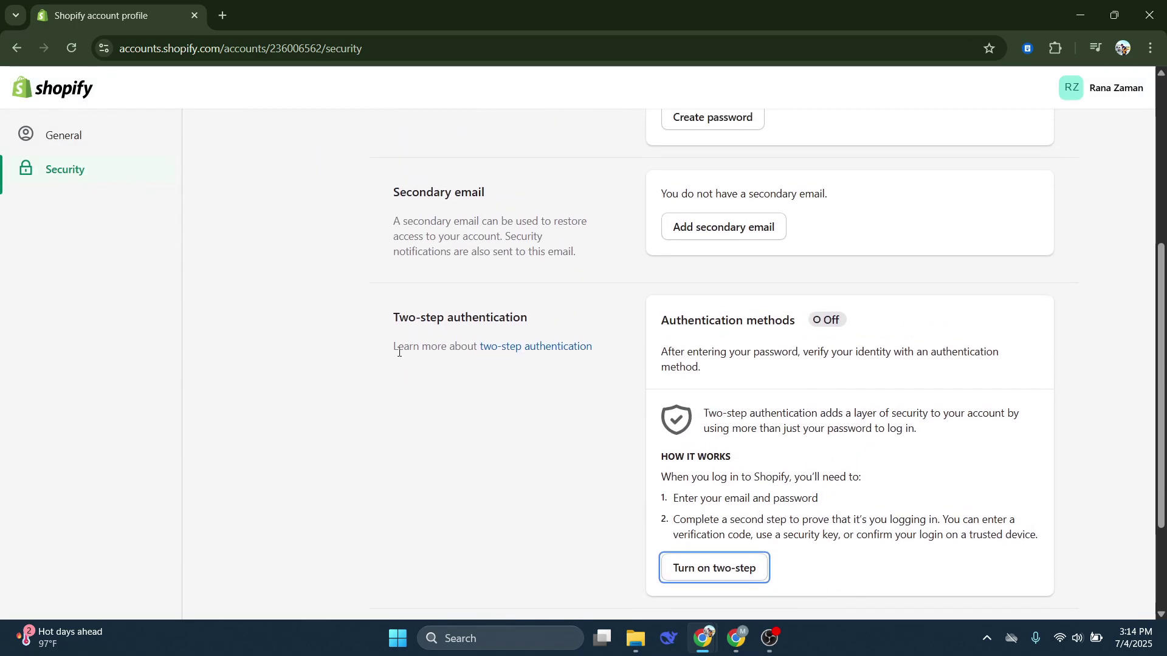
scroll(396, 346, down, 3)
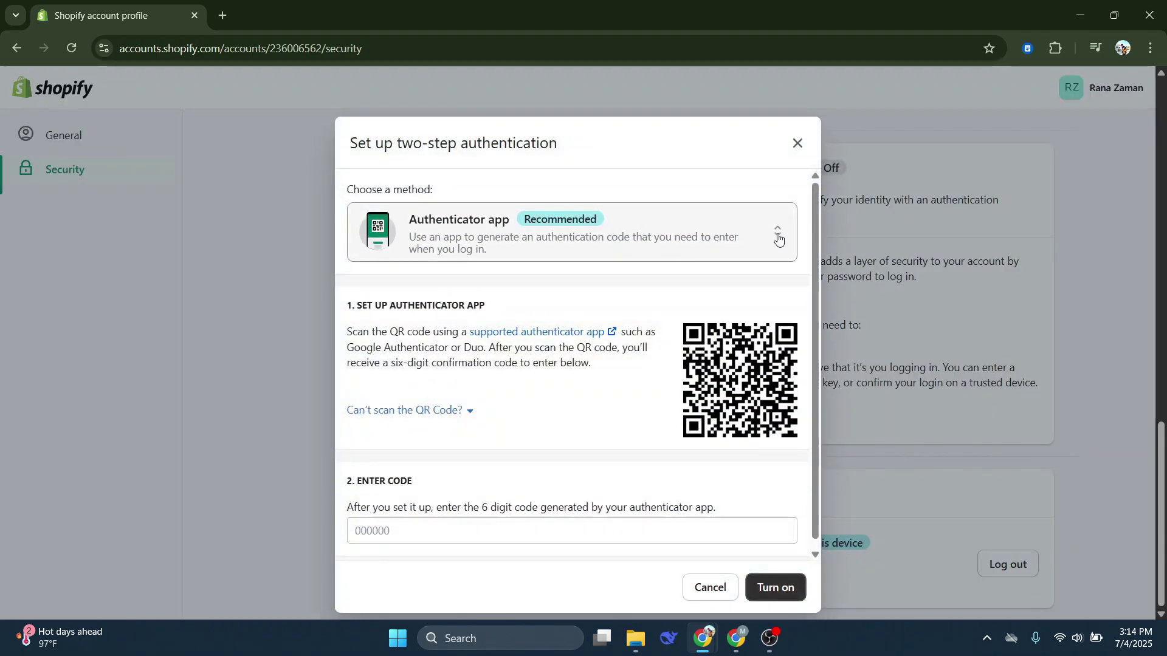
Review the Choose a method list and keep Authenticator app as the two-step method
click(780, 235)
click(779, 239)
click(778, 238)
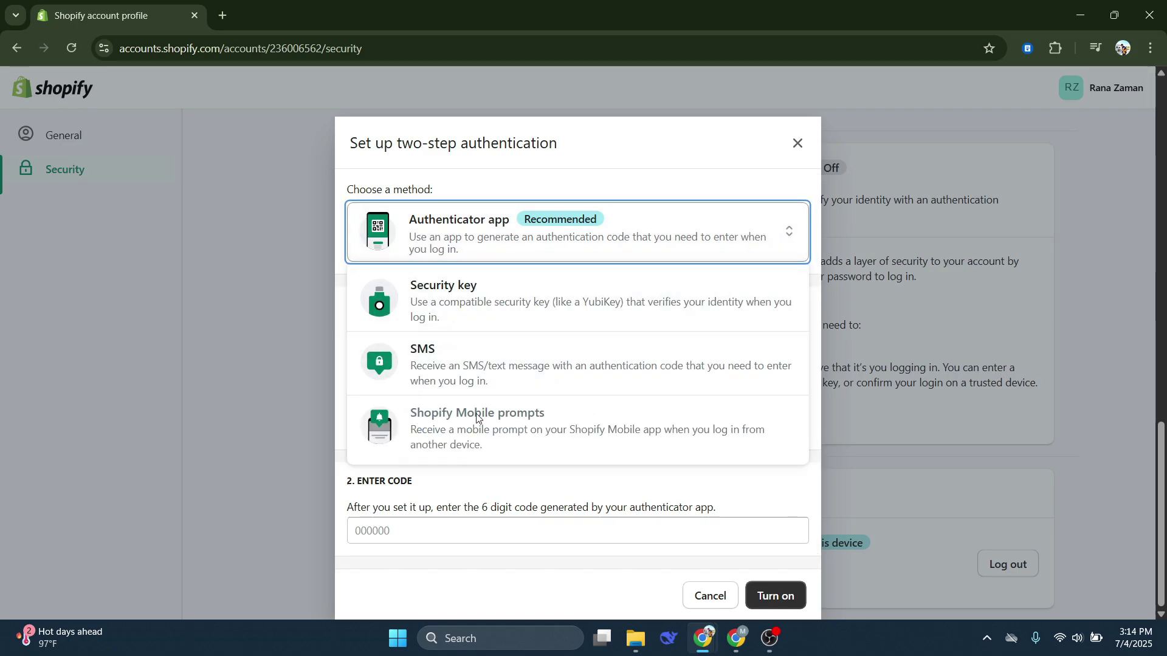
click(781, 252)
scroll(534, 456, down, 1)
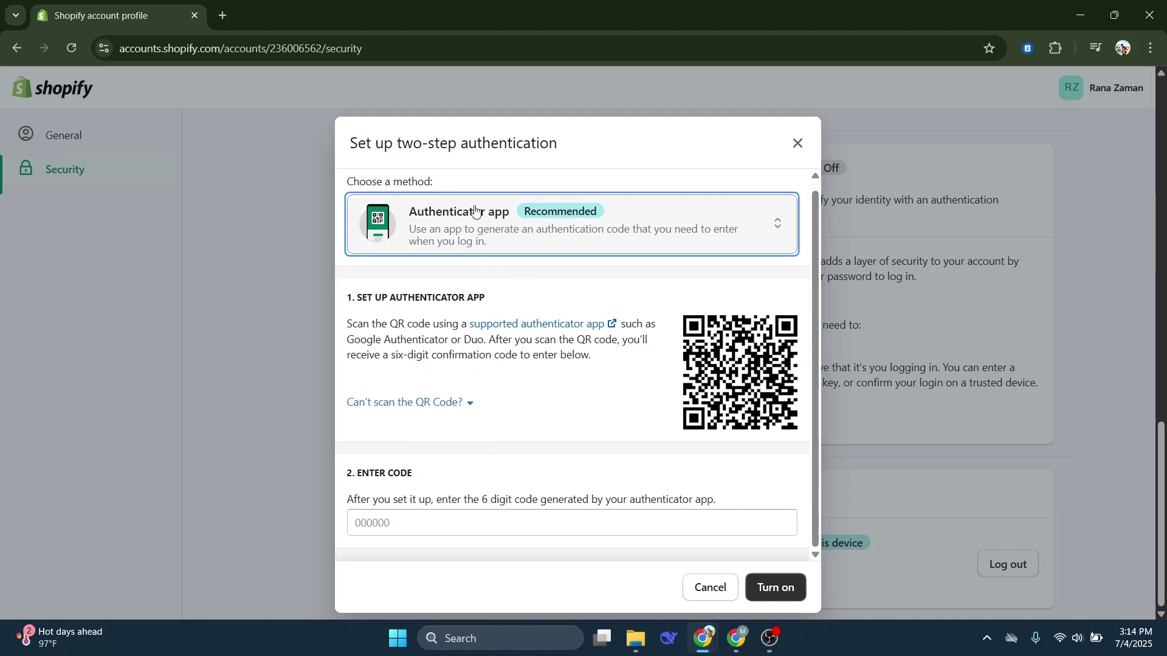
drag(364, 159, 649, 150)
click(652, 150)
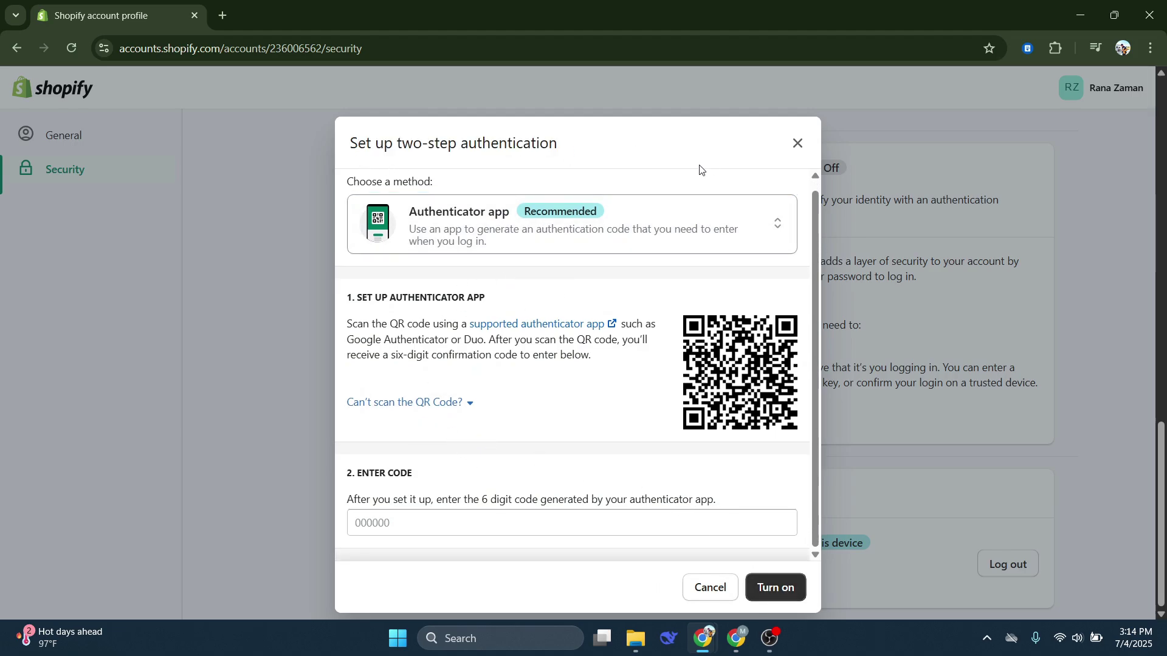
scroll(436, 481, up, 1)
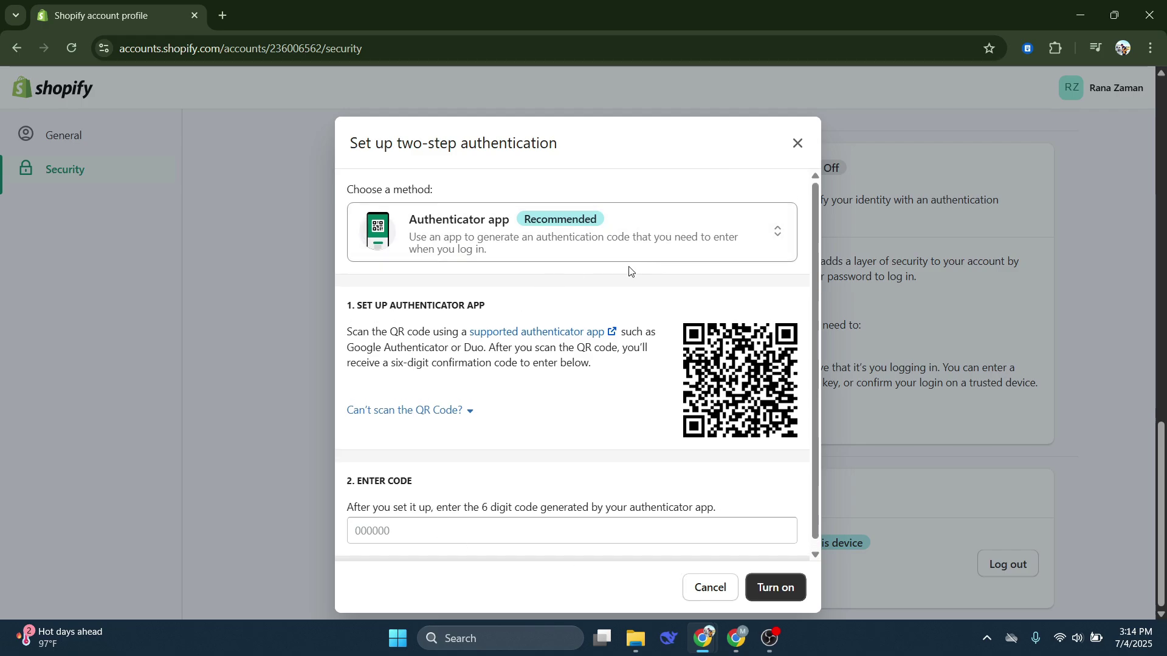
Close the Set up two-step authentication dialog and return to the Two-step authentication section
click(795, 146)
scroll(558, 399, up, 6)
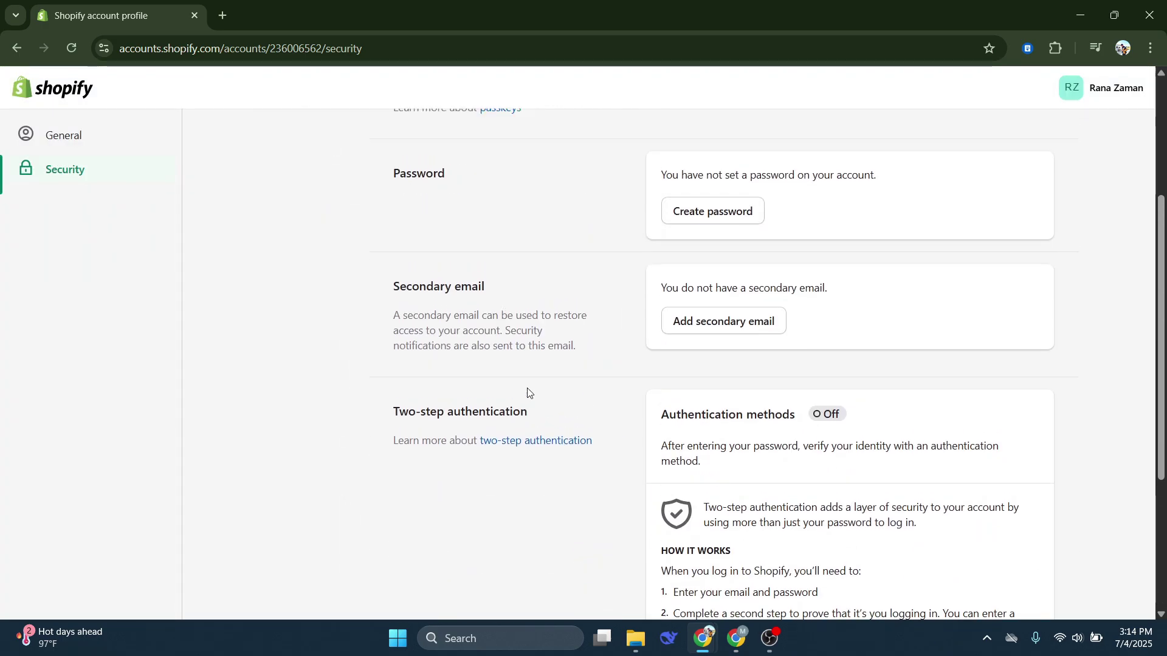
scroll(528, 392, down, 6)
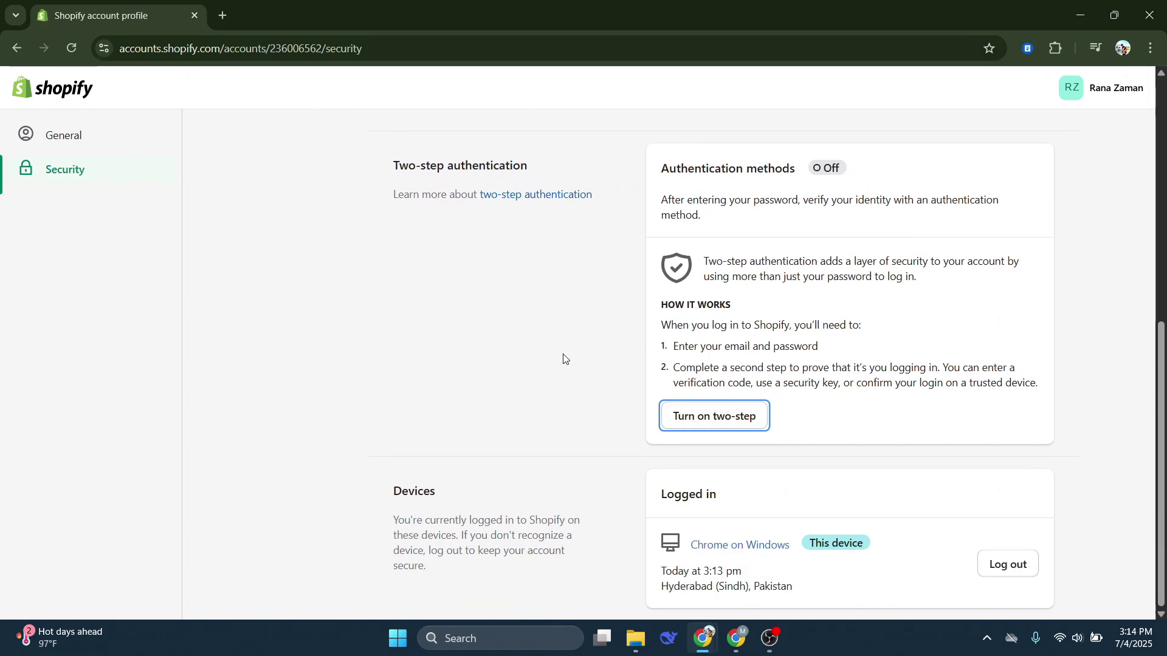